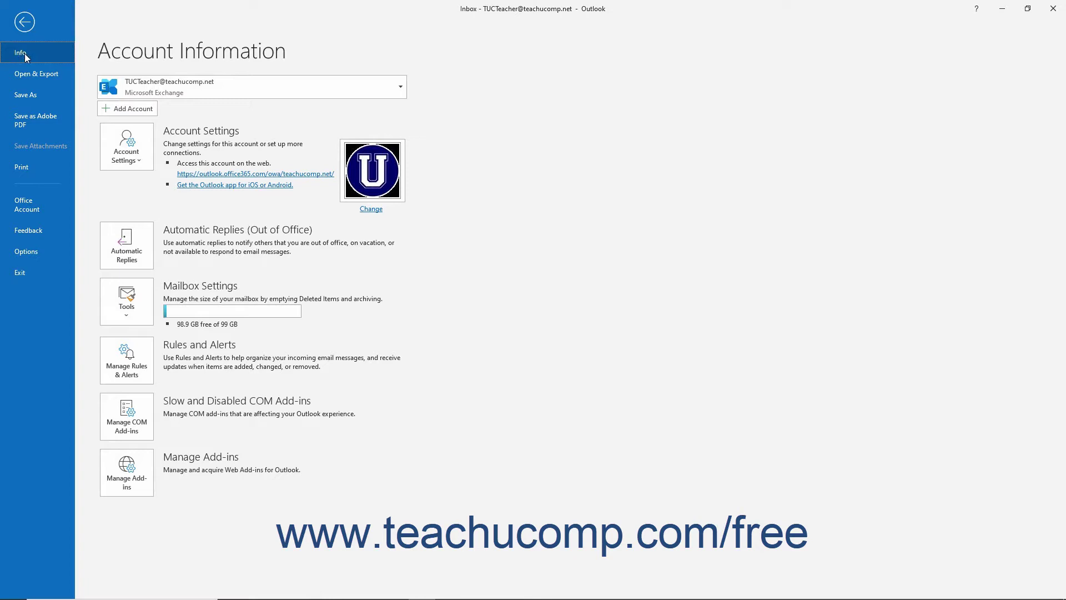
# Open Mailbox Cleanup from the Tools list under Mailbox Settings on the Info page
pyautogui.click(127, 304)
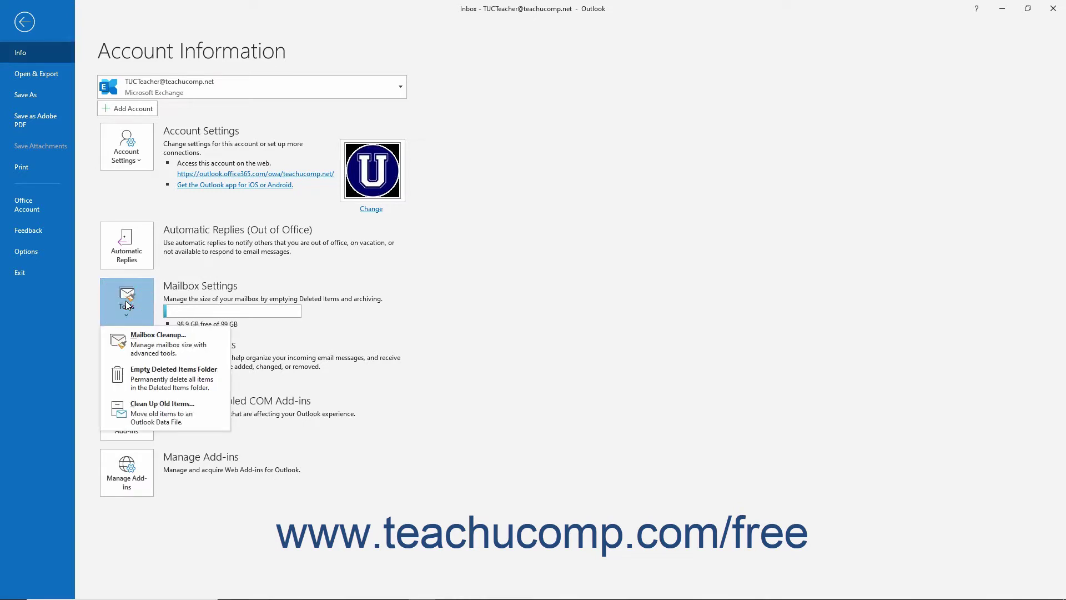
pyautogui.click(150, 354)
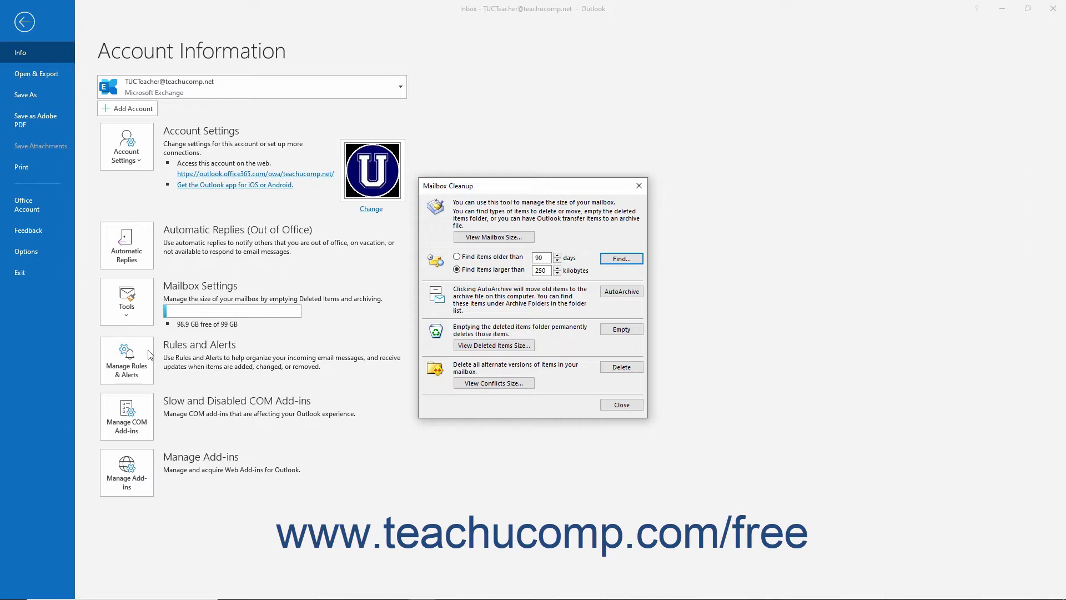
pyautogui.click(478, 238)
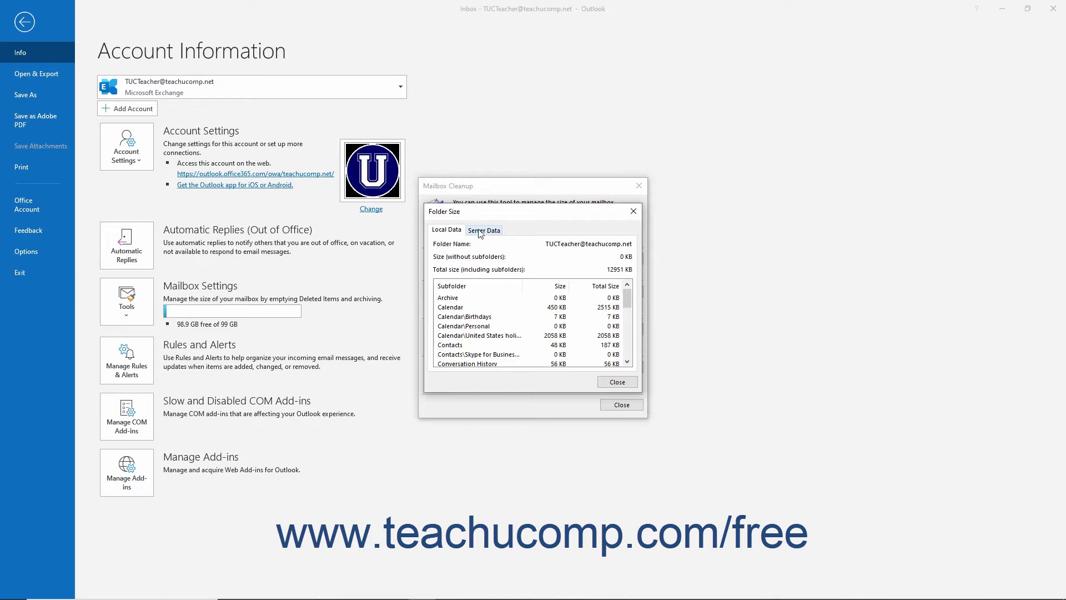
pyautogui.click(482, 232)
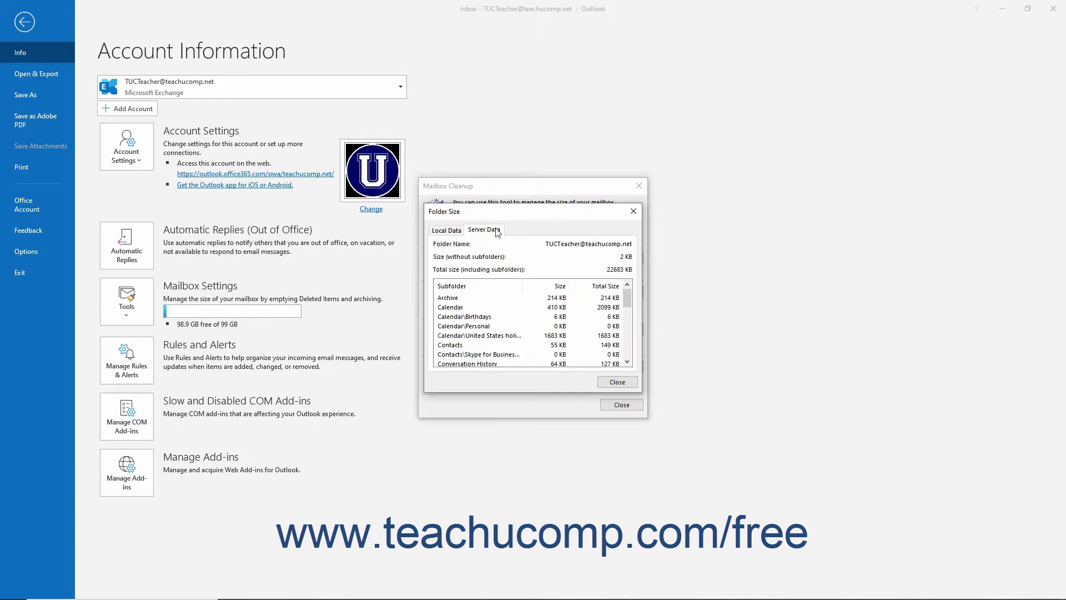
pyautogui.click(617, 382)
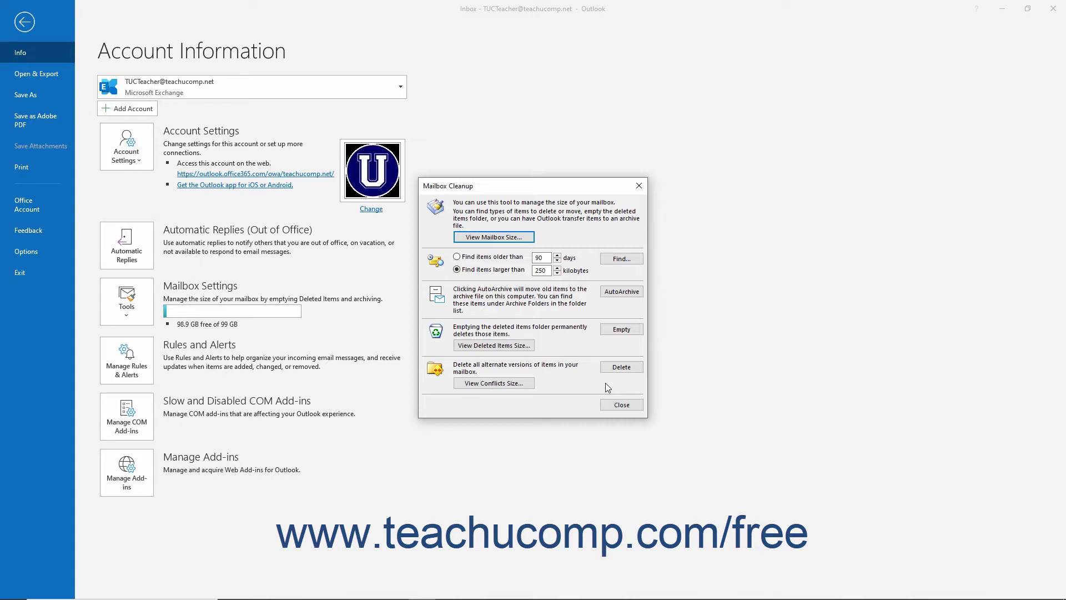
# Search the mailbox for items larger than 250 kilobytes using Advanced Find
pyautogui.click(486, 259)
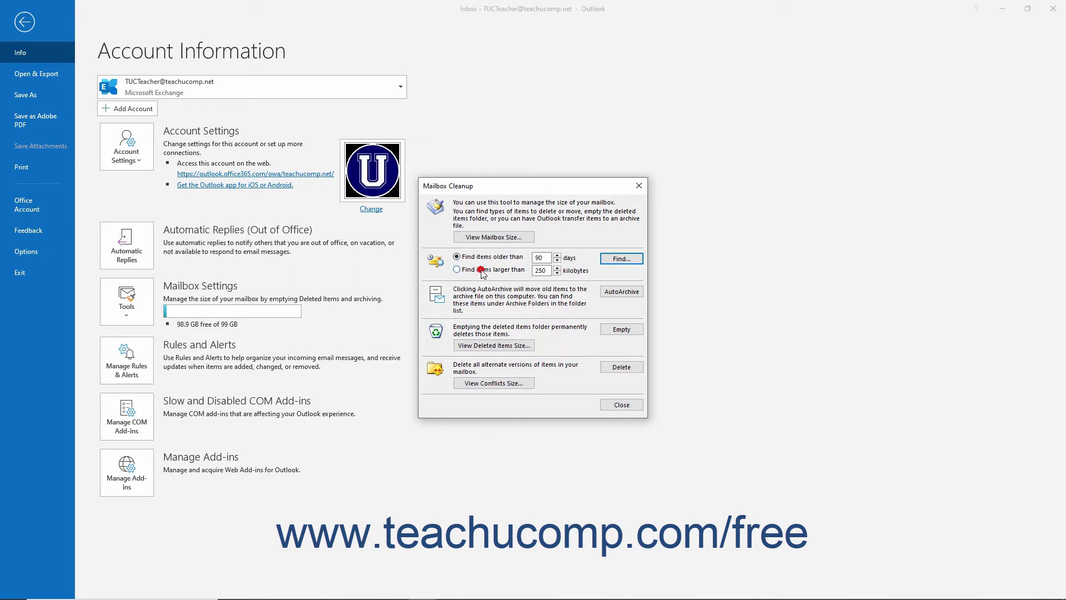
pyautogui.click(482, 271)
pyautogui.click(547, 256)
pyautogui.click(548, 270)
pyautogui.click(619, 259)
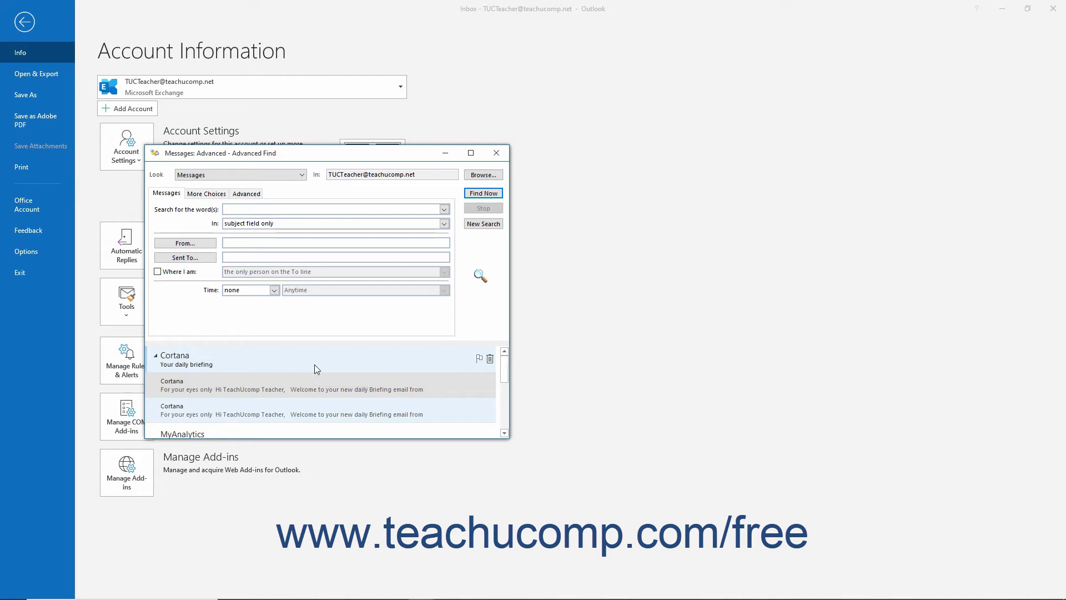
# Close the Advanced Find results and reopen Mailbox Cleanup from the Info page Tools
pyautogui.click(495, 154)
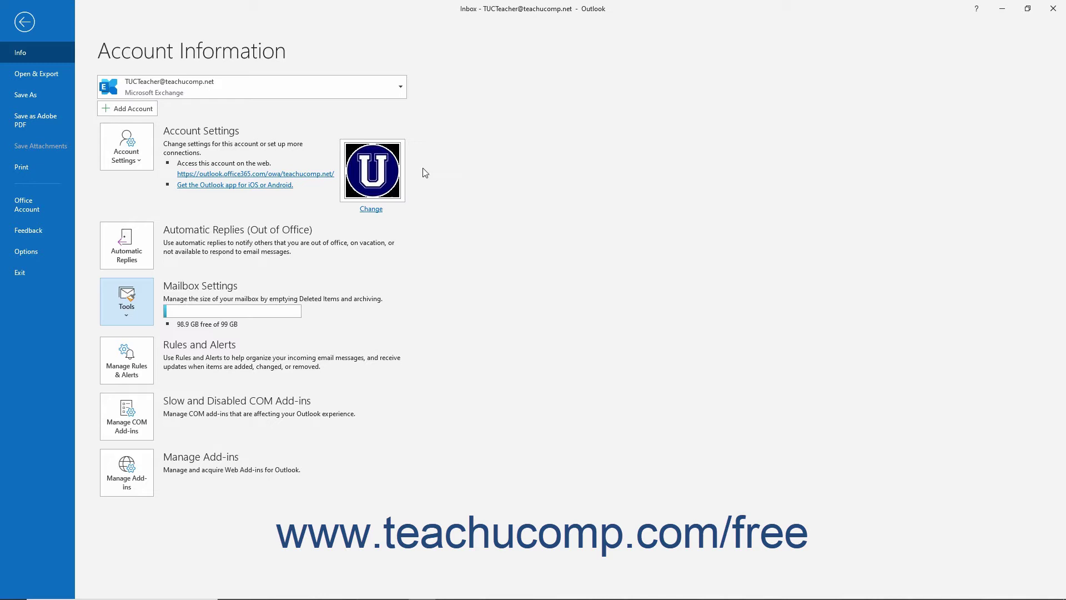
pyautogui.click(139, 309)
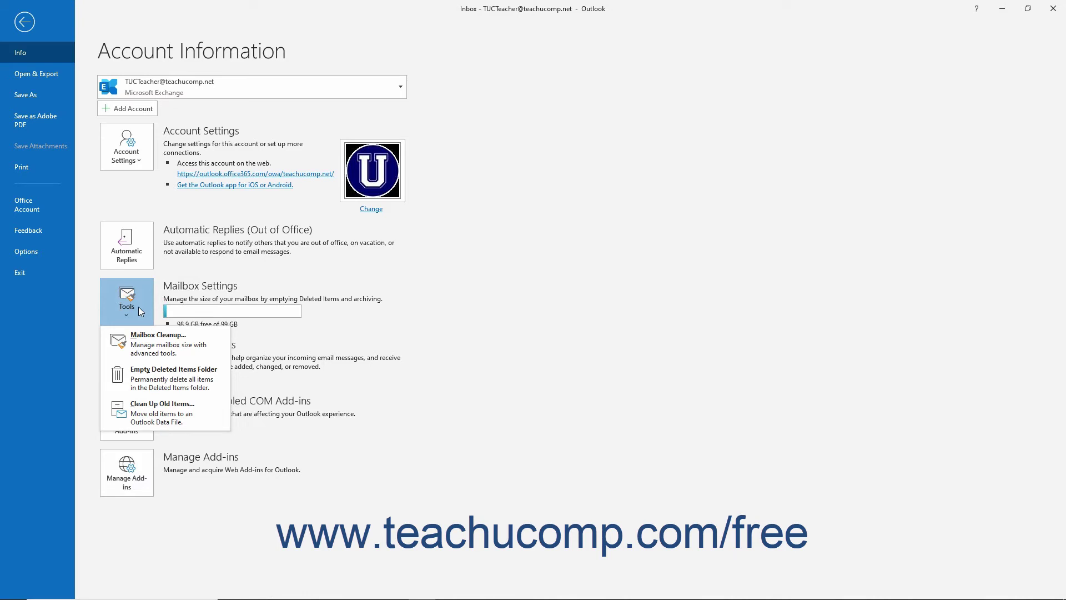
pyautogui.click(143, 352)
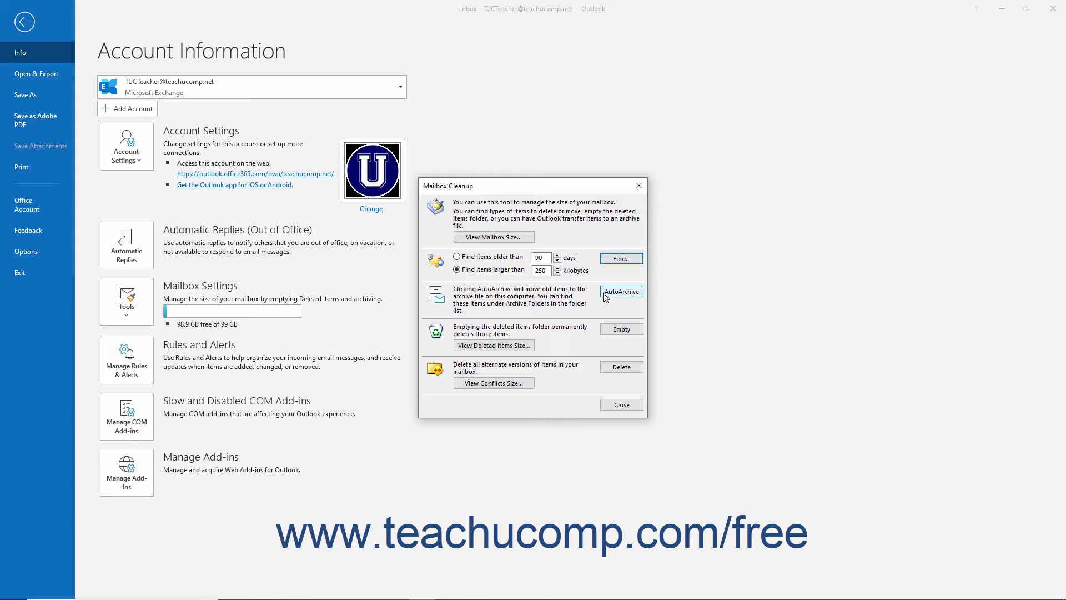
# Permanently empty the Deleted Items folder and reopen Mailbox Cleanup
pyautogui.click(621, 331)
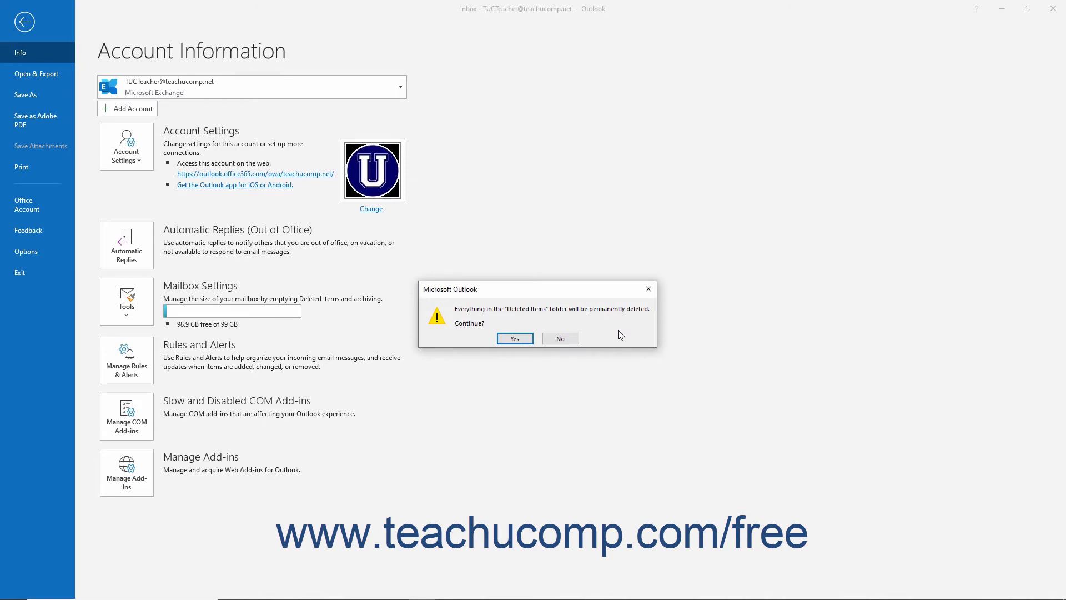
pyautogui.click(528, 344)
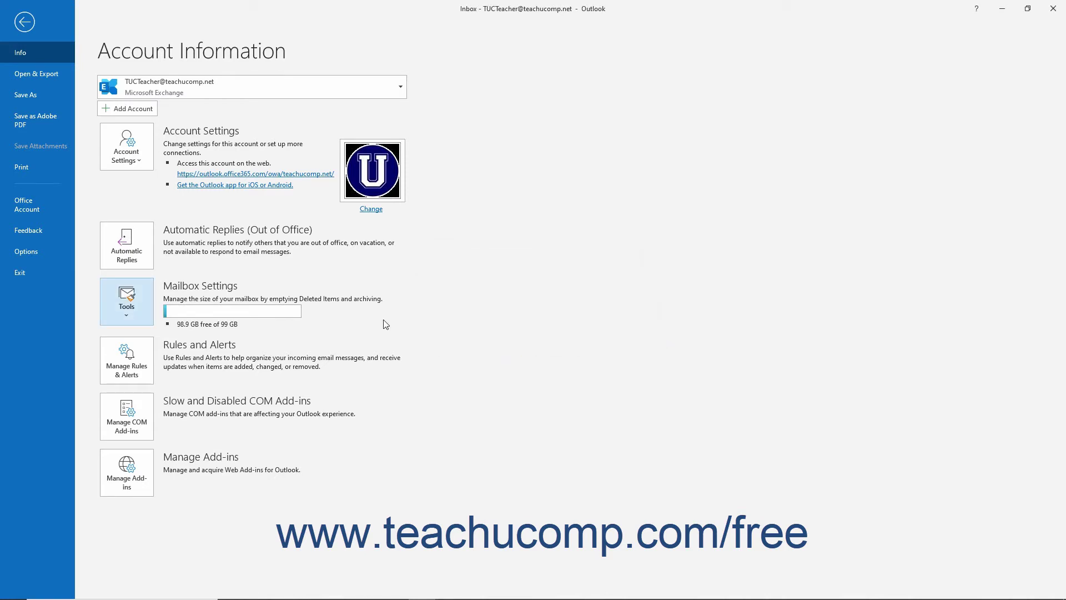
pyautogui.click(133, 310)
pyautogui.click(140, 337)
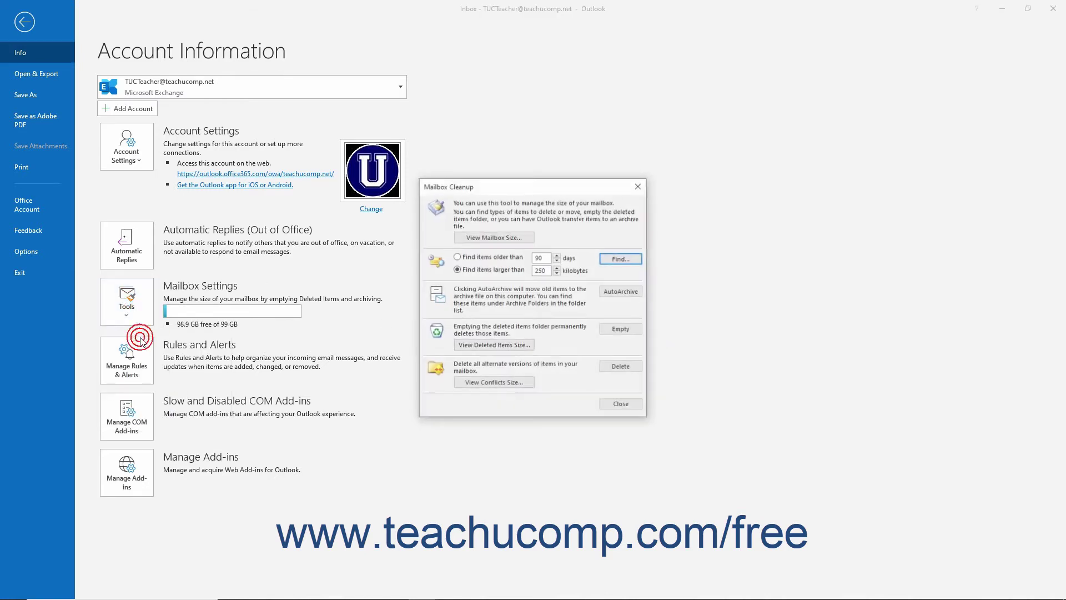
# Check the Deleted Items folder size on the server and locally, then close the report
pyautogui.click(462, 346)
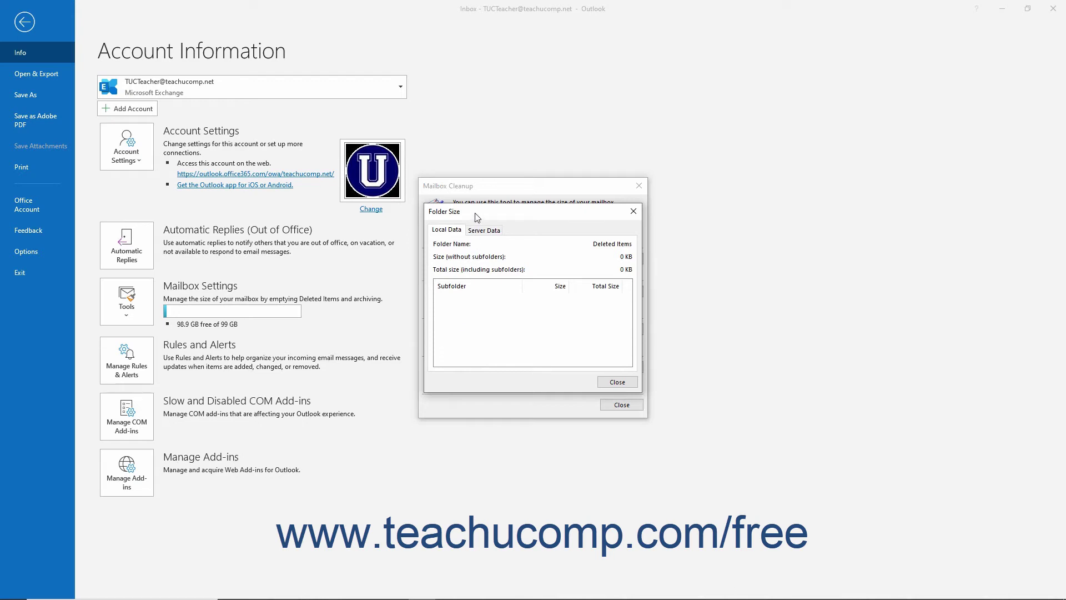
pyautogui.click(480, 230)
pyautogui.click(453, 230)
pyautogui.click(616, 382)
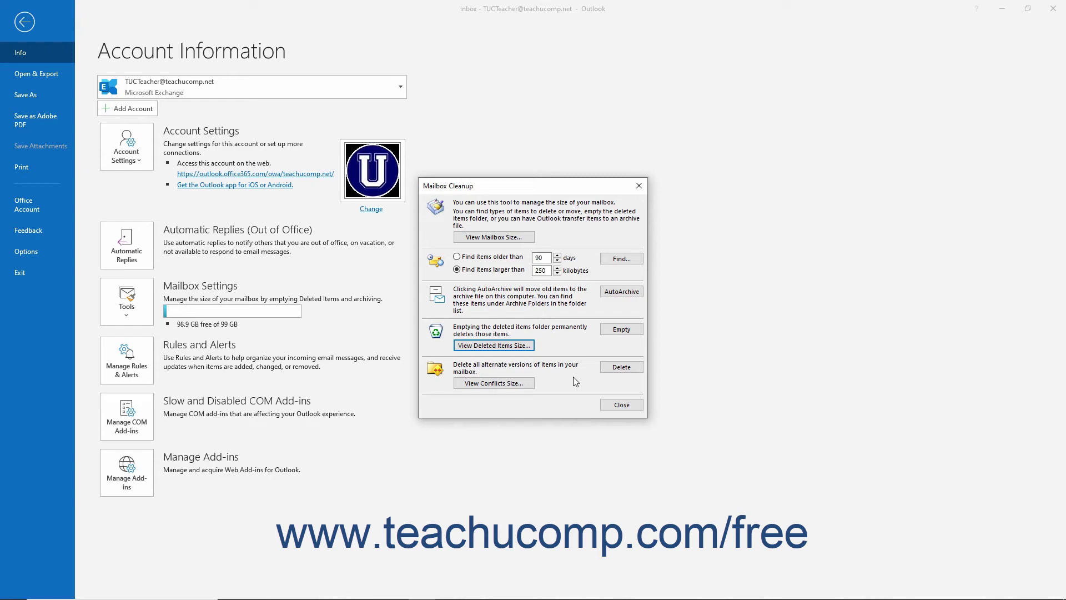
# Check the Conflicts folder size (0 KB), then delete all alternate versions of mailbox items
pyautogui.click(533, 383)
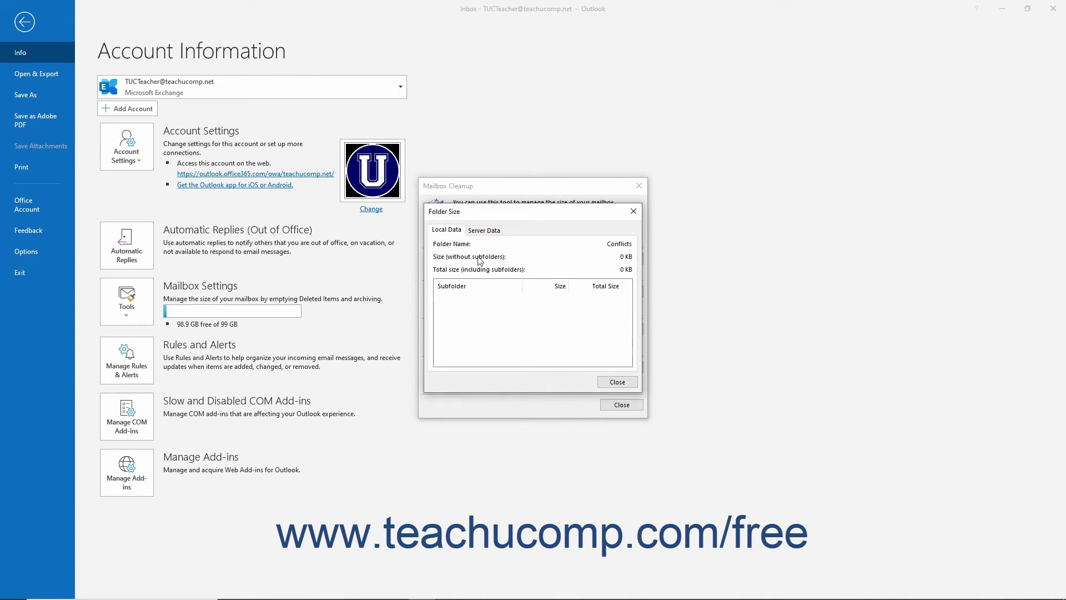
pyautogui.click(459, 230)
pyautogui.click(476, 233)
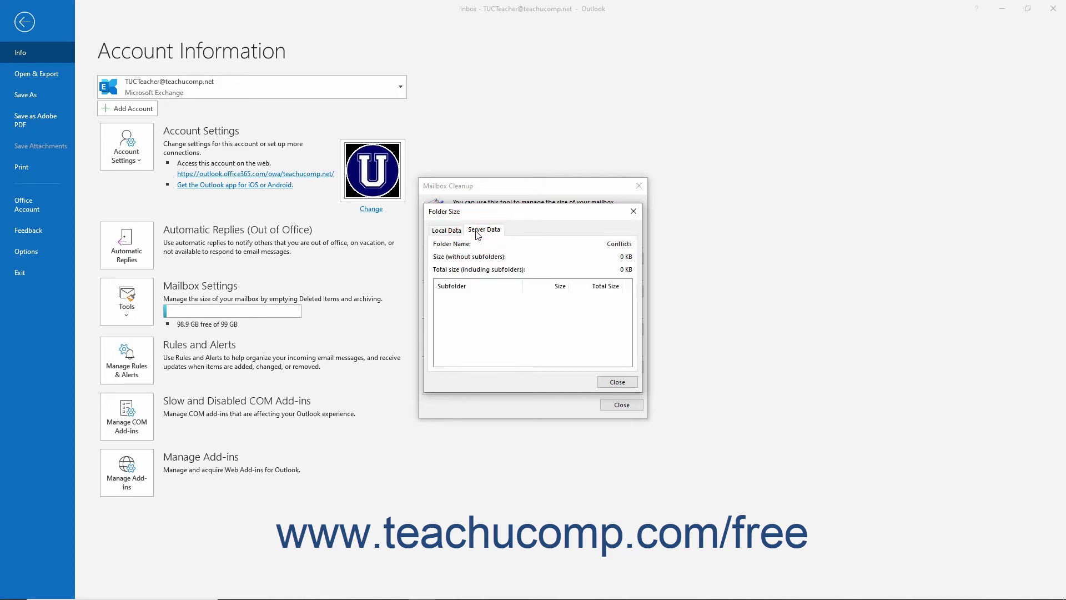
pyautogui.click(599, 382)
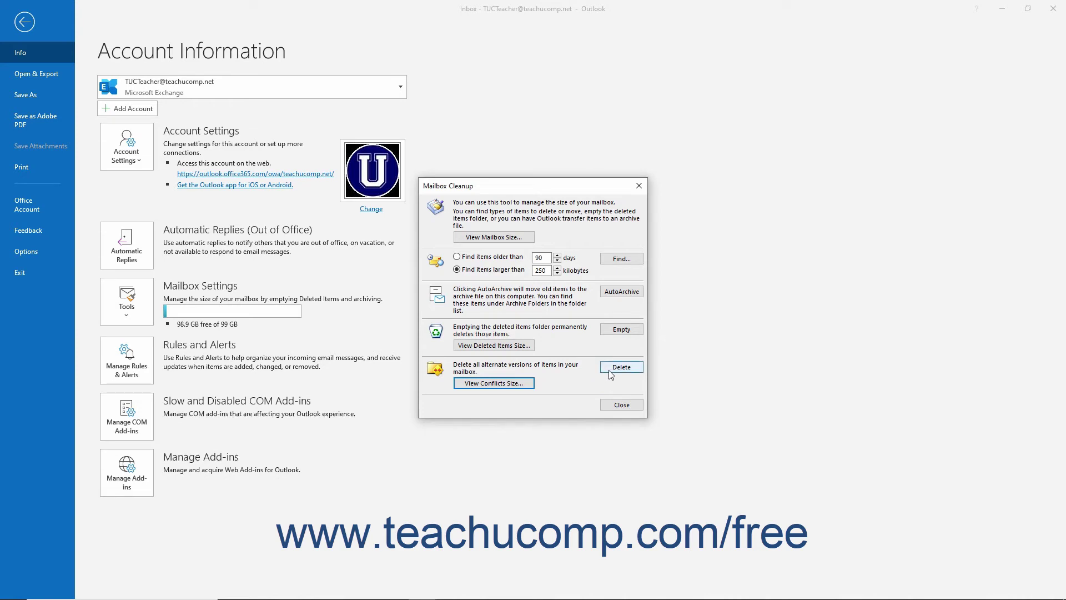
pyautogui.click(611, 371)
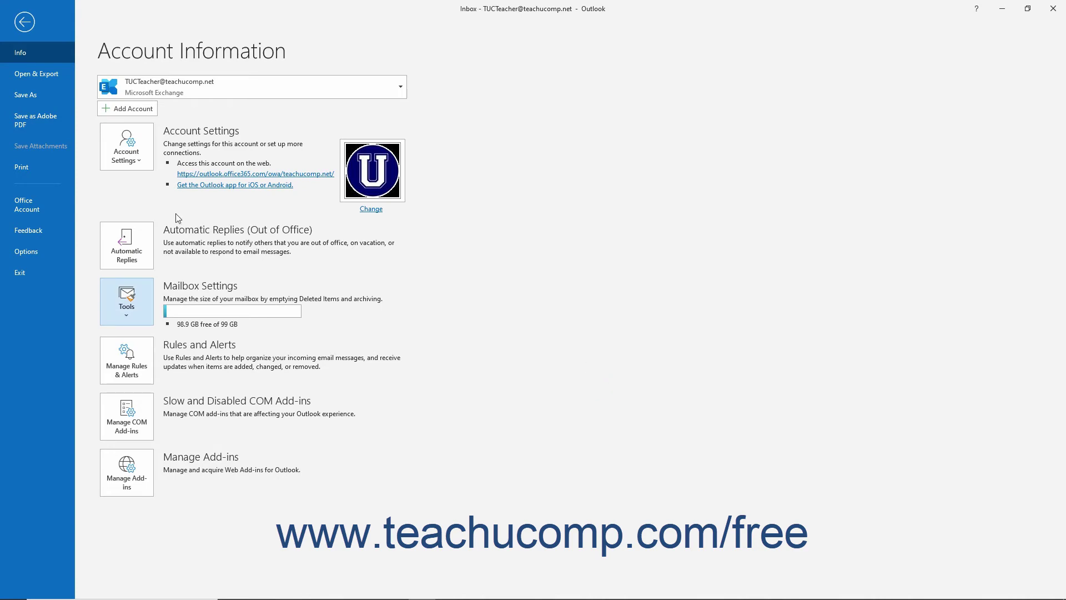
# Return to the Inbox and bring up the Home ribbon's Clean Up options
pyautogui.click(24, 23)
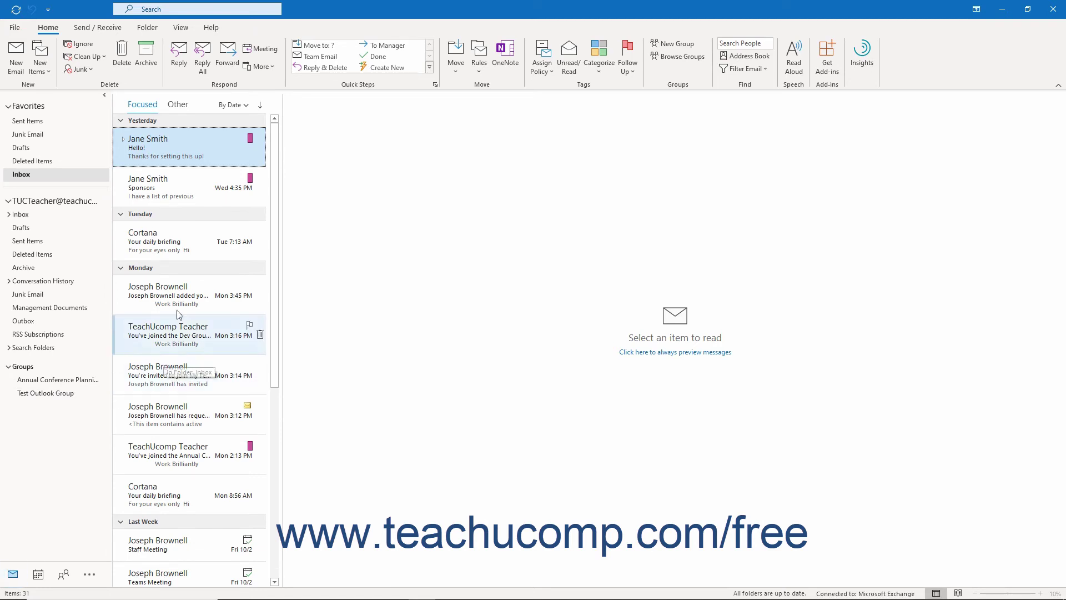
pyautogui.click(95, 62)
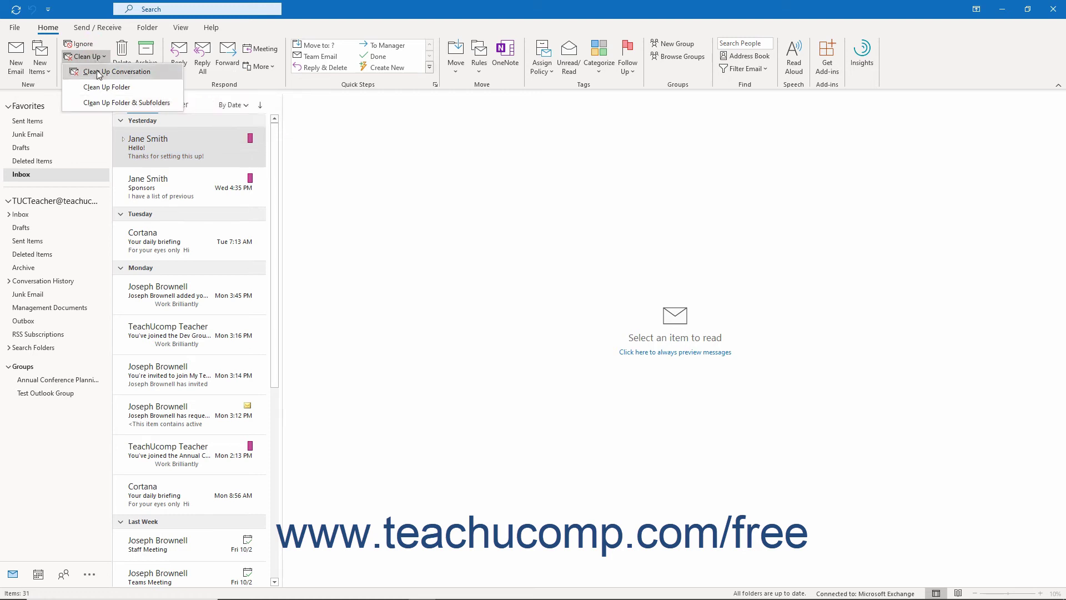
pyautogui.click(223, 149)
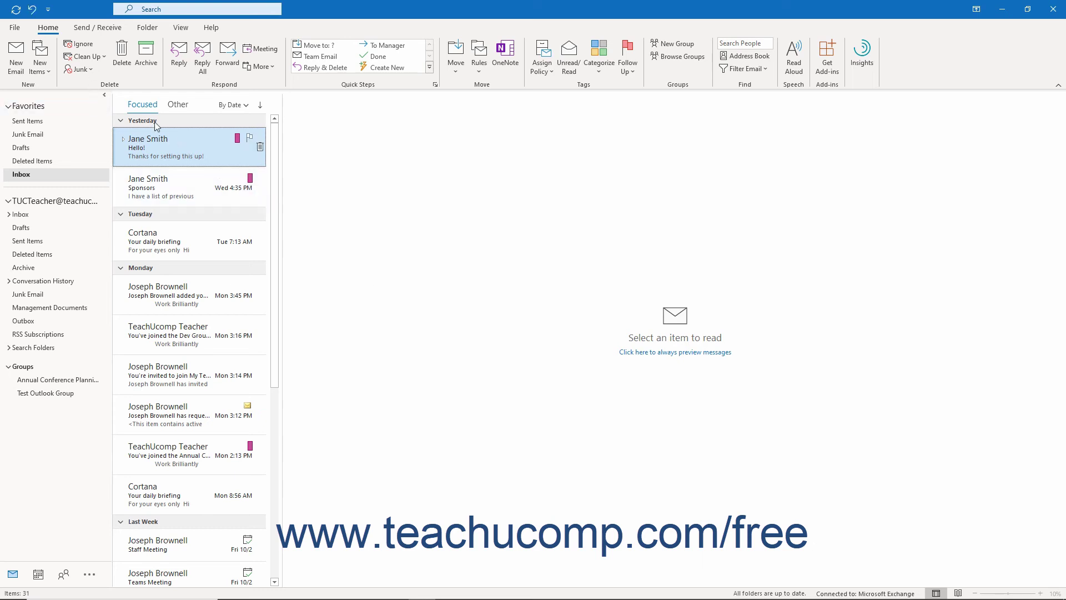
pyautogui.click(88, 56)
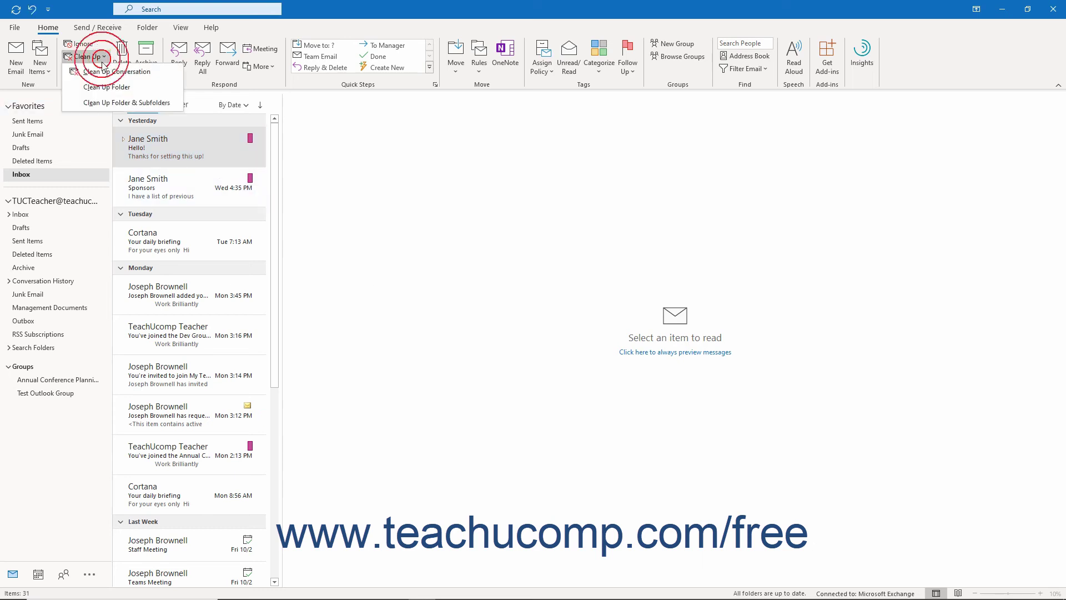
# Clean up the Inbox and subfolders after reviewing Conversation Clean Up settings, moving redundant messages to Deleted Items
pyautogui.click(125, 103)
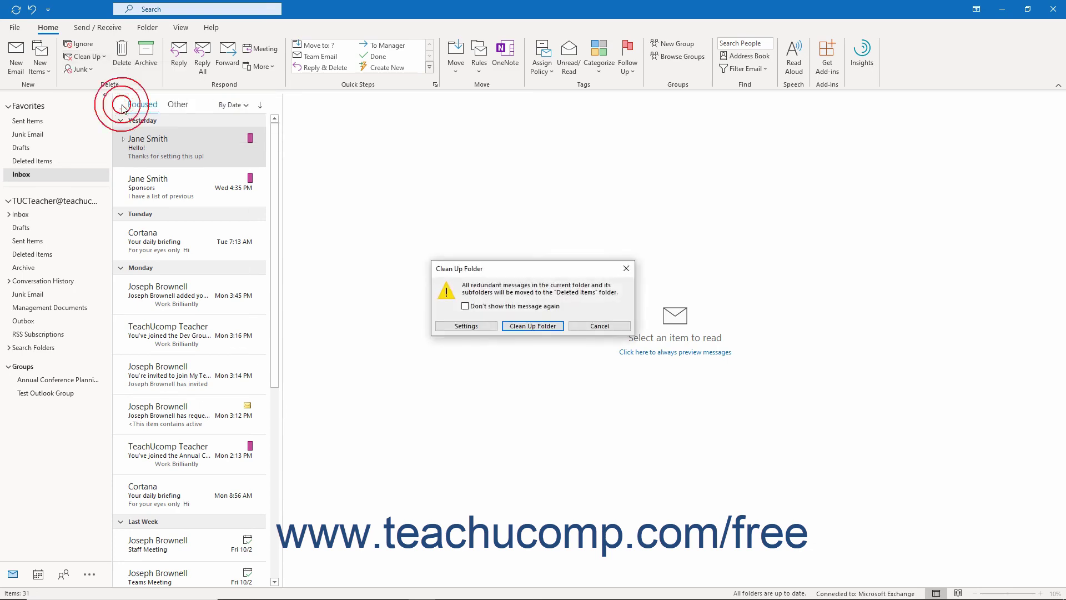
pyautogui.click(470, 328)
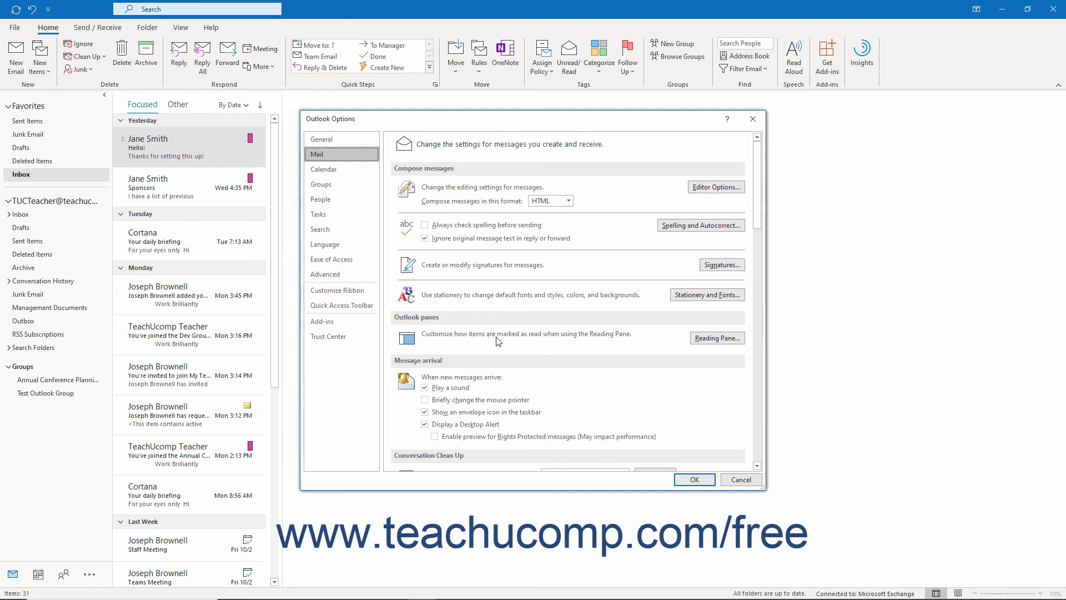
pyautogui.scroll(-1, 510, 347)
pyautogui.scroll(-7, 510, 347)
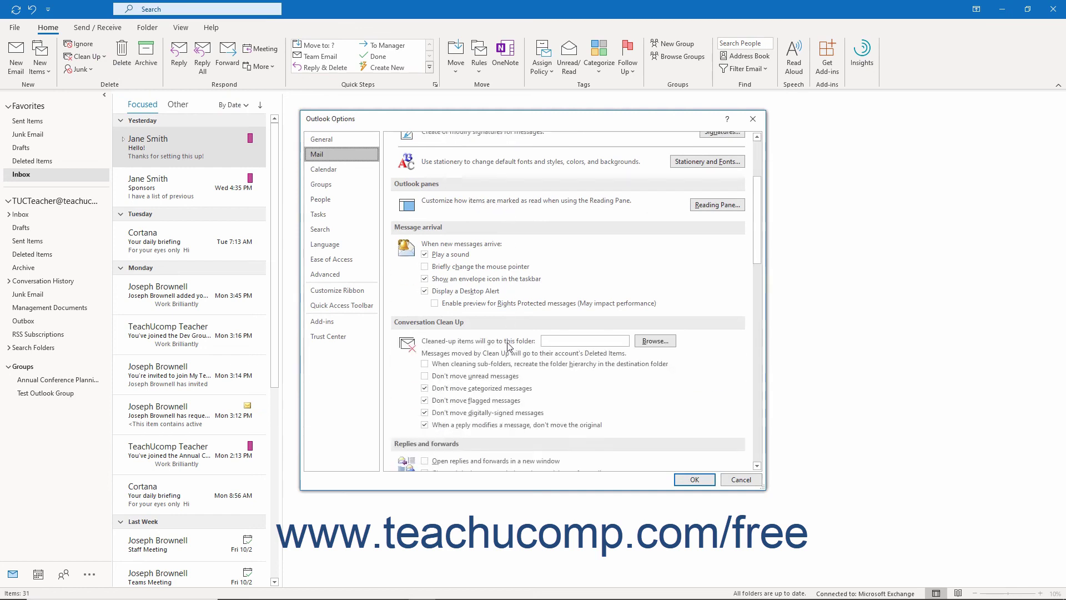
pyautogui.click(464, 271)
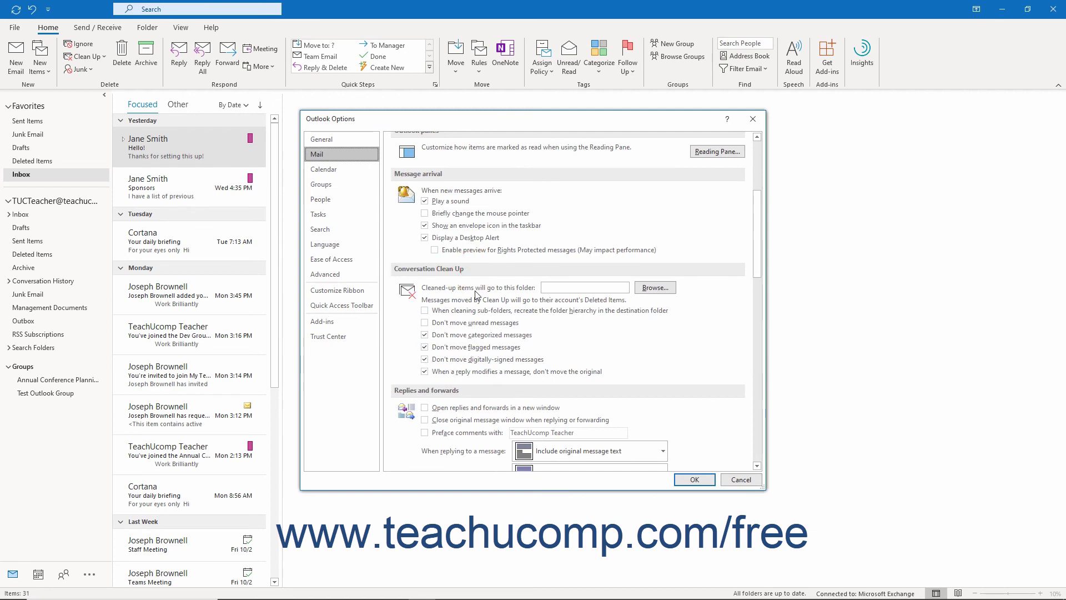
pyautogui.click(694, 480)
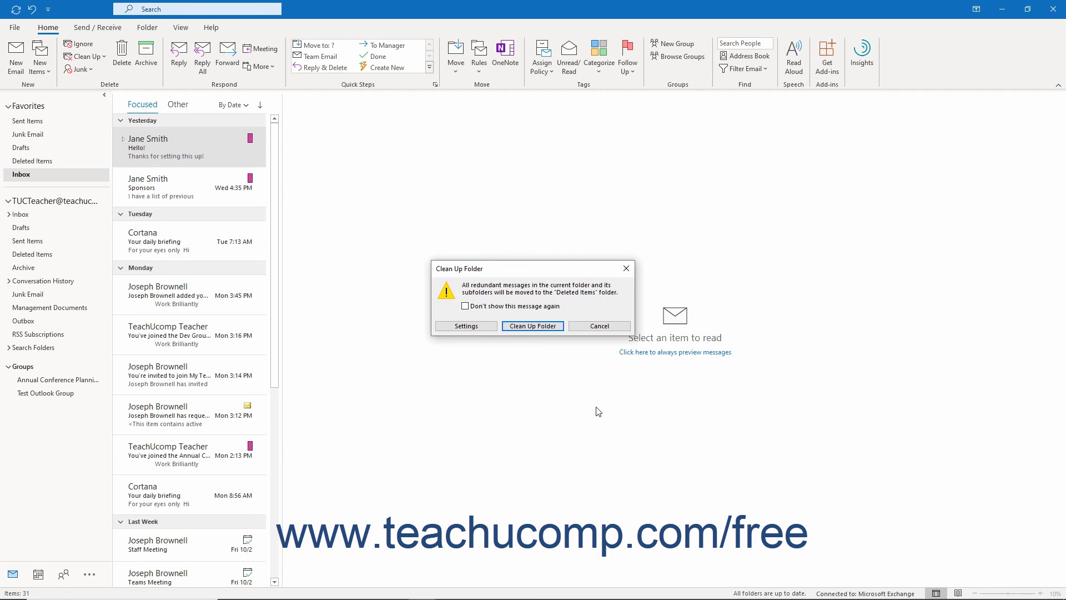
pyautogui.click(548, 331)
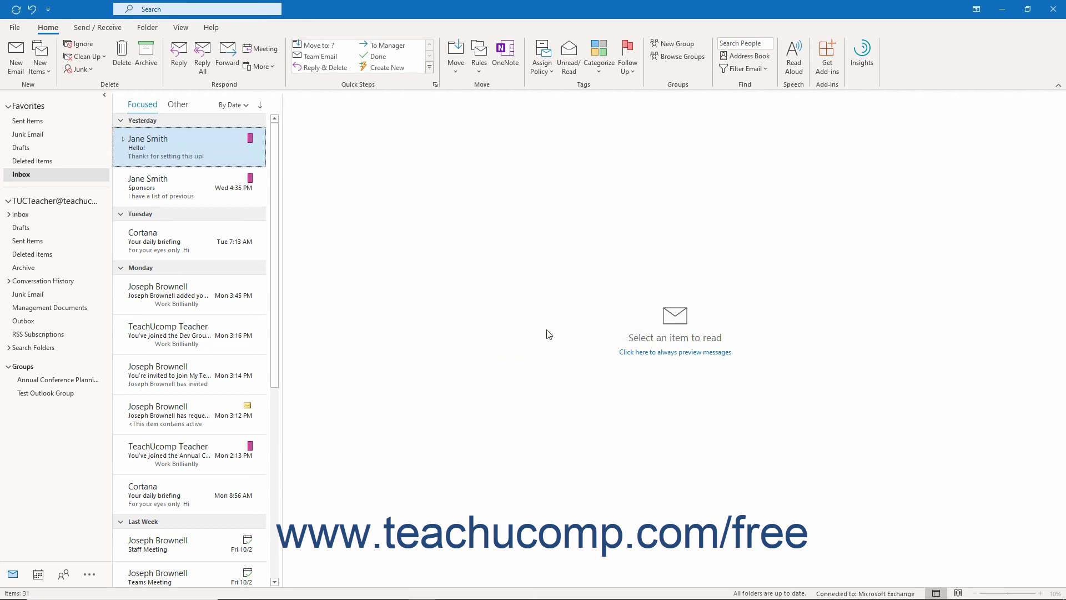